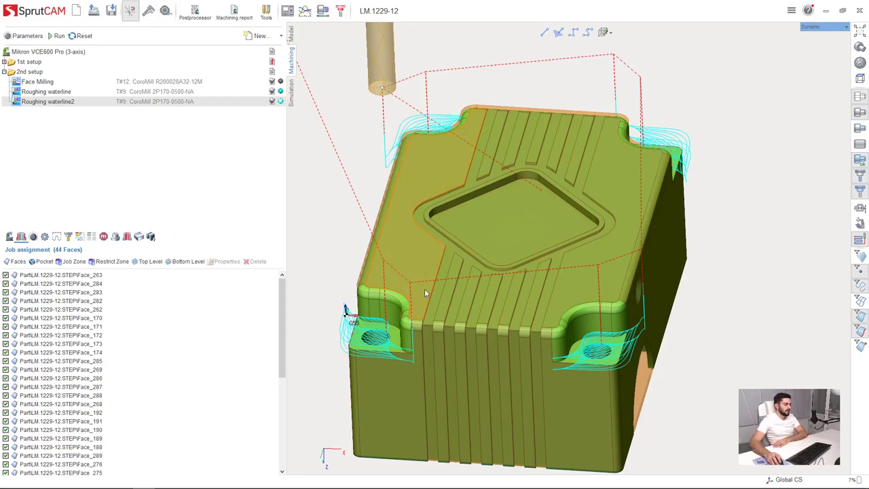
Step: Add a 2D contouring operation to the 2nd setup after Roughing waterline2
{"action": "scroll", "coordinate": [435, 292], "scroll_direction": "up", "scroll_amount": 4}
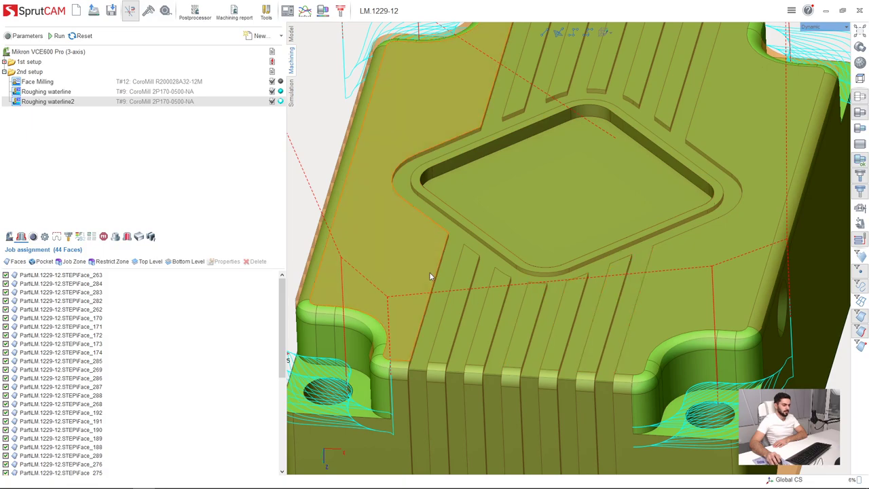
{"action": "middle_click_drag", "start_coordinate": [510, 377], "coordinate": [450, 328]}
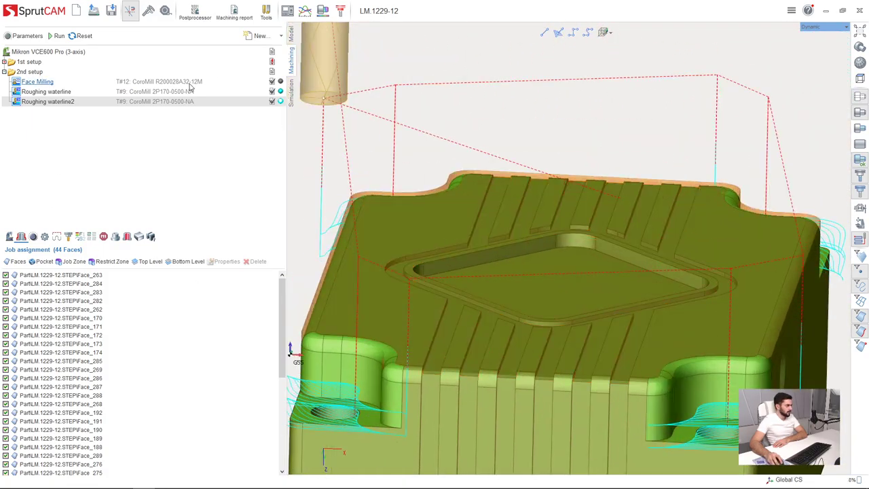
{"action": "left_click", "coordinate": [260, 35]}
{"action": "left_click", "coordinate": [390, 235]}
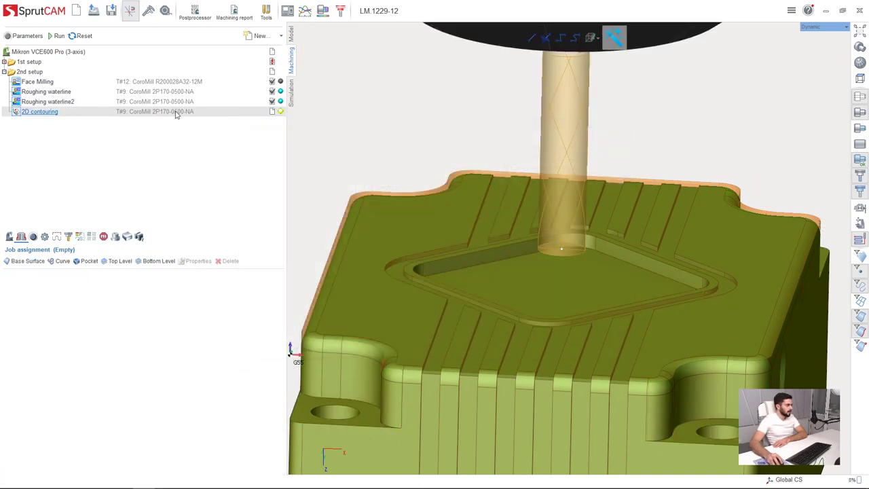
Step: Assign the 2 mm cylindrical mill CoroMill 2P121-0200-NC to the 2D contouring operation
{"action": "left_click", "coordinate": [171, 114]}
{"action": "left_click", "coordinate": [403, 171]}
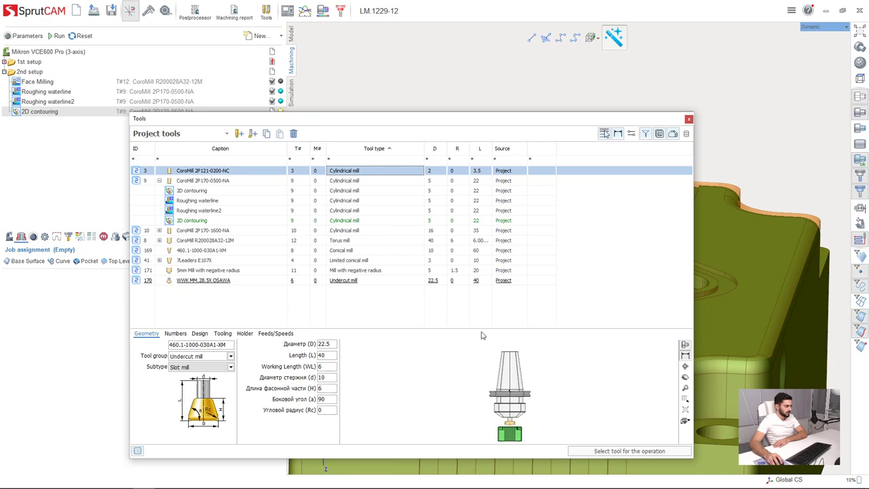
{"action": "left_click", "coordinate": [611, 450]}
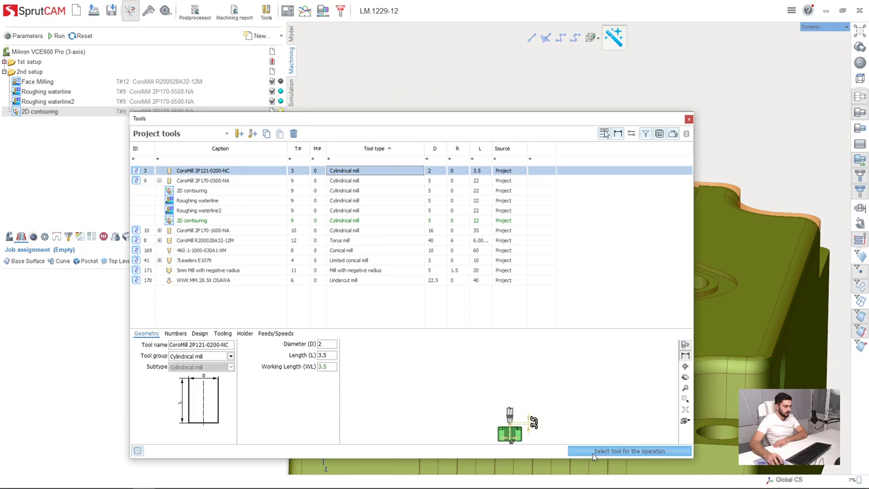
Step: Examine the parallel grooves running from the diamond-shaped pocket to the part's front edge
{"action": "scroll", "coordinate": [451, 352], "scroll_direction": "up", "scroll_amount": 5}
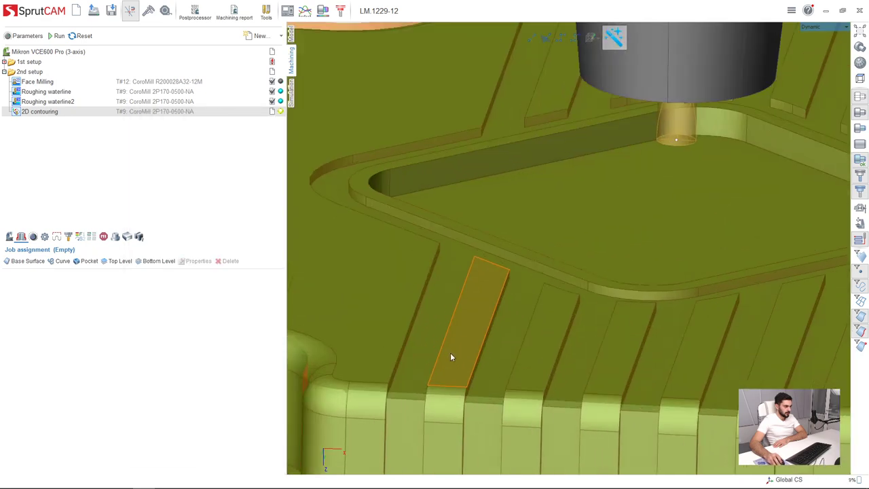
{"action": "left_click", "coordinate": [416, 346]}
{"action": "scroll", "coordinate": [461, 356], "scroll_direction": "down", "scroll_amount": 5}
{"action": "left_click", "coordinate": [342, 275]}
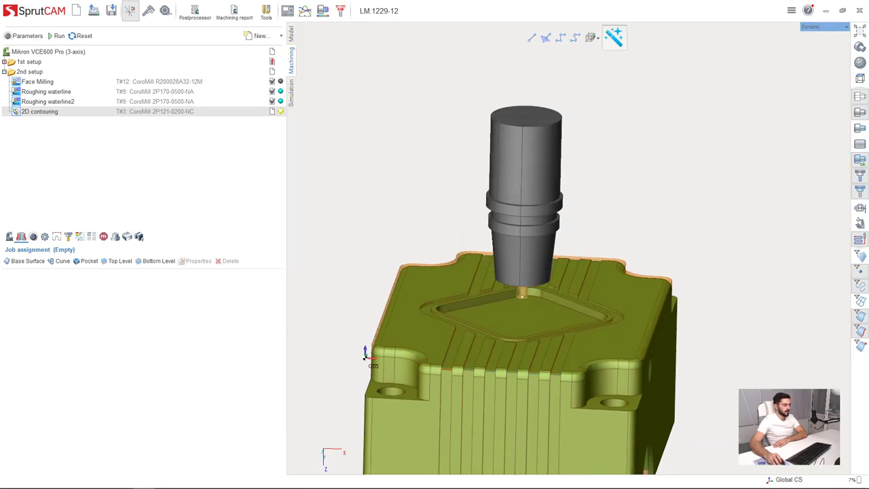
{"action": "middle_click_drag", "start_coordinate": [468, 339], "coordinate": [437, 399]}
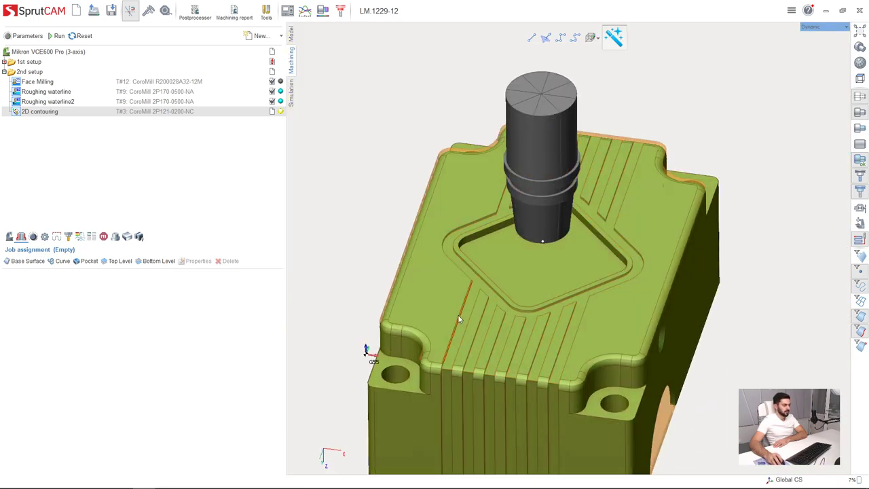
{"action": "right_click_drag", "start_coordinate": [457, 314], "coordinate": [460, 299]}
{"action": "scroll", "coordinate": [455, 326], "scroll_direction": "up", "scroll_amount": 3}
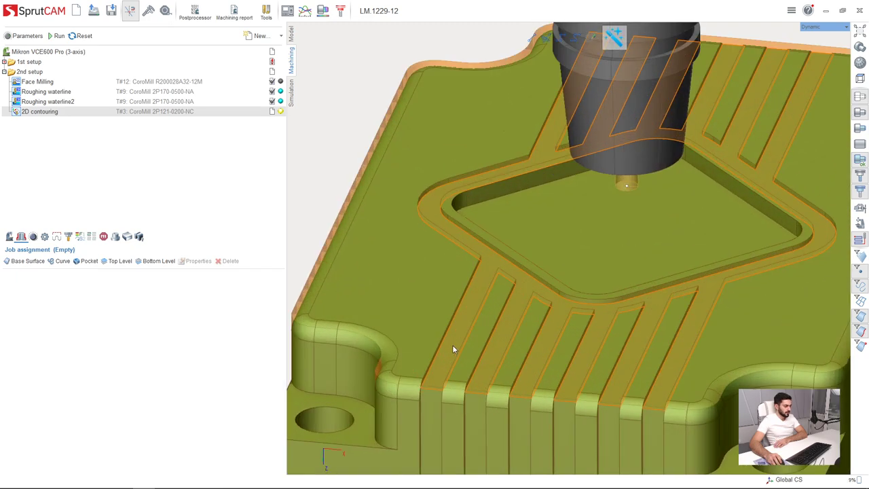
{"action": "left_click", "coordinate": [32, 237]}
{"action": "left_click", "coordinate": [21, 238]}
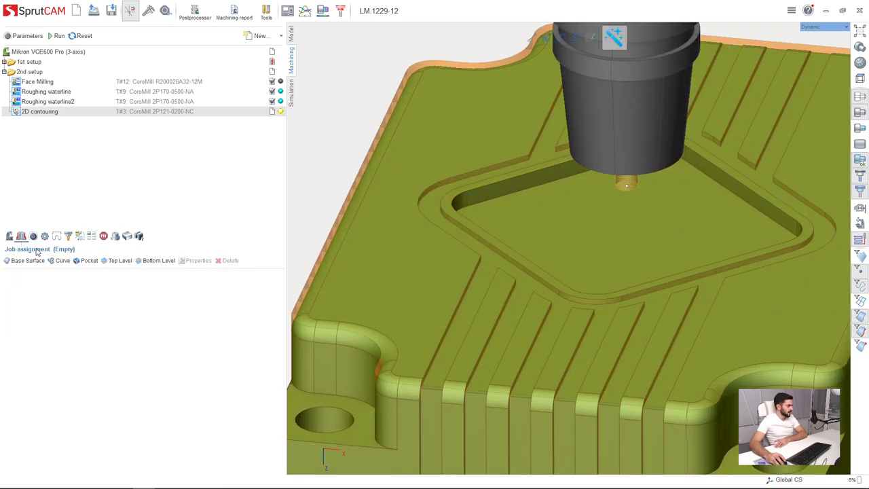
Step: Select the lower left wall edges of the three leftmost grooves in front of the diamond pocket
{"action": "mouse_move", "coordinate": [446, 360]}
{"action": "right_mouse_down"}
{"action": "mouse_move", "coordinate": [436, 374]}
{"action": "mouse_move", "coordinate": [438, 358]}
{"action": "right_mouse_up"}
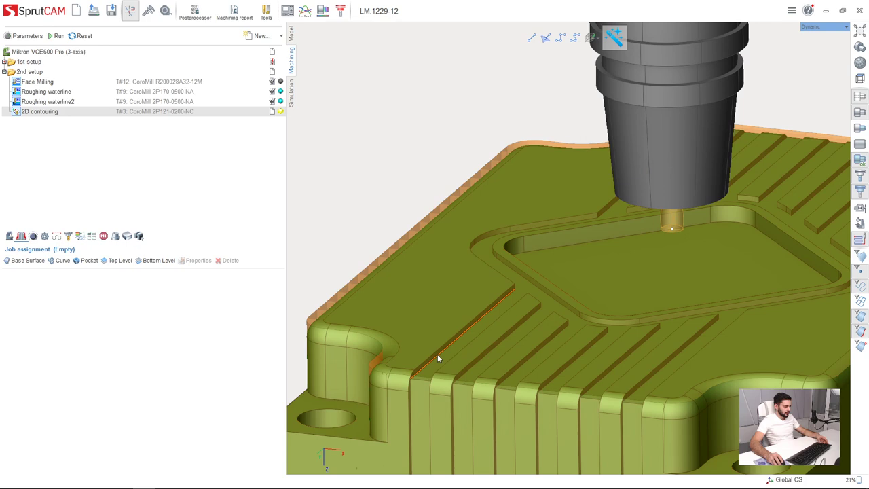
{"action": "scroll", "coordinate": [433, 358], "scroll_direction": "up", "scroll_amount": 3}
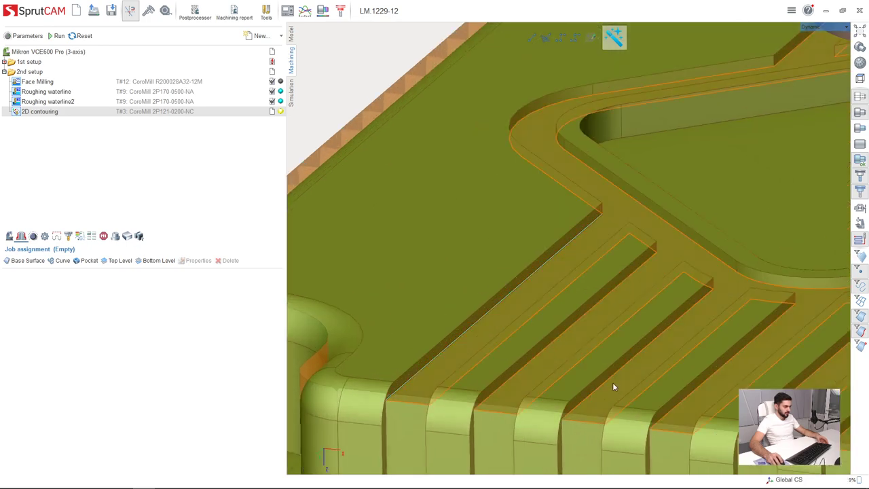
{"action": "left_click", "coordinate": [527, 372]}
{"action": "left_click", "coordinate": [521, 369]}
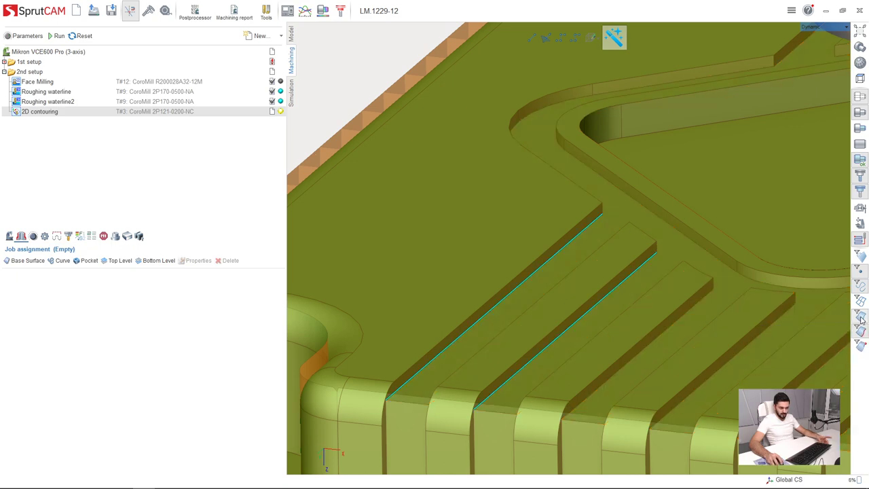
{"action": "scroll", "coordinate": [455, 323], "scroll_direction": "down", "scroll_amount": 5}
{"action": "scroll", "coordinate": [569, 328], "scroll_direction": "up", "scroll_amount": 4}
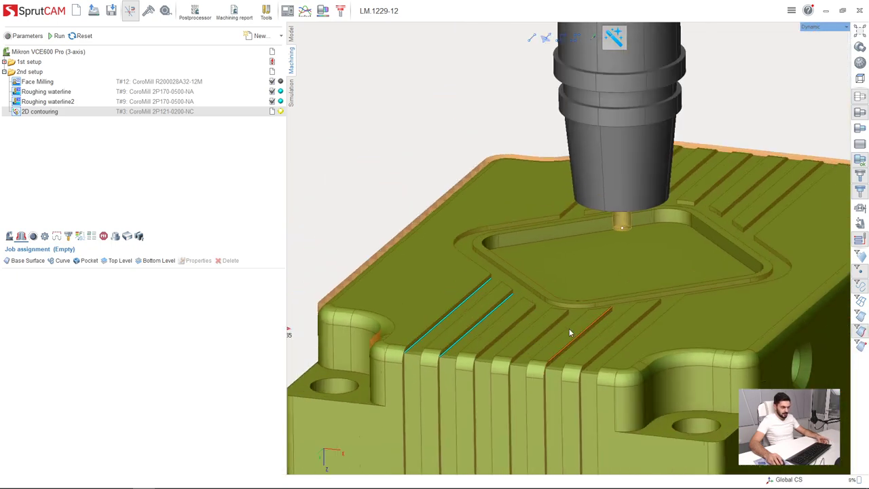
{"action": "left_click", "coordinate": [448, 352]}
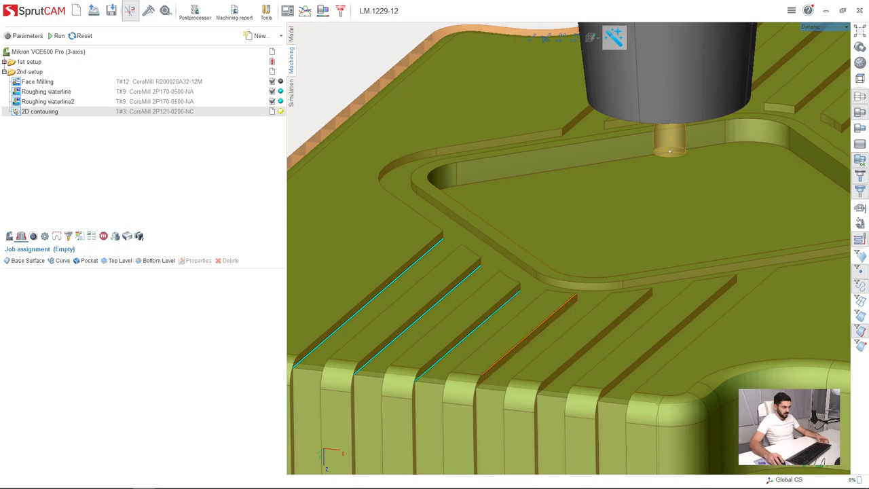
Step: Extend the selection with the lower right wall edges of the three remaining grooves in front of the pocket
{"action": "middle_click_drag", "start_coordinate": [529, 342], "coordinate": [553, 369]}
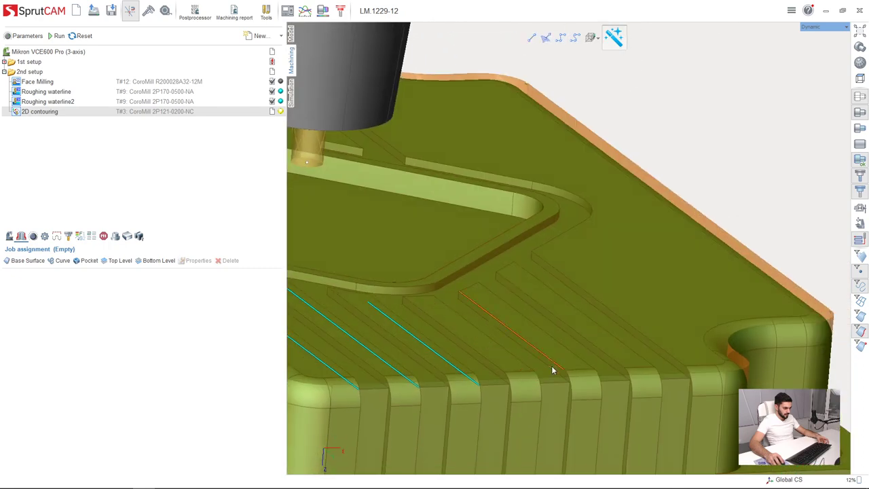
{"action": "left_click", "coordinate": [615, 367]}
{"action": "left_click", "coordinate": [646, 358]}
{"action": "middle_click_drag", "start_coordinate": [539, 330], "coordinate": [479, 327]}
{"action": "middle_click_drag", "start_coordinate": [577, 350], "coordinate": [421, 335]}
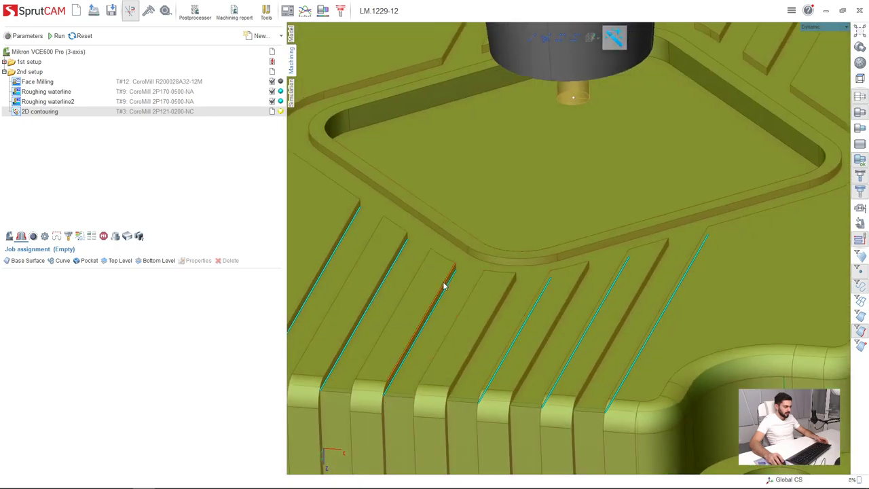
Step: Add the six selected groove edges to the 2D contouring job assignment as curves
{"action": "middle_click_drag", "start_coordinate": [407, 248], "coordinate": [357, 292]}
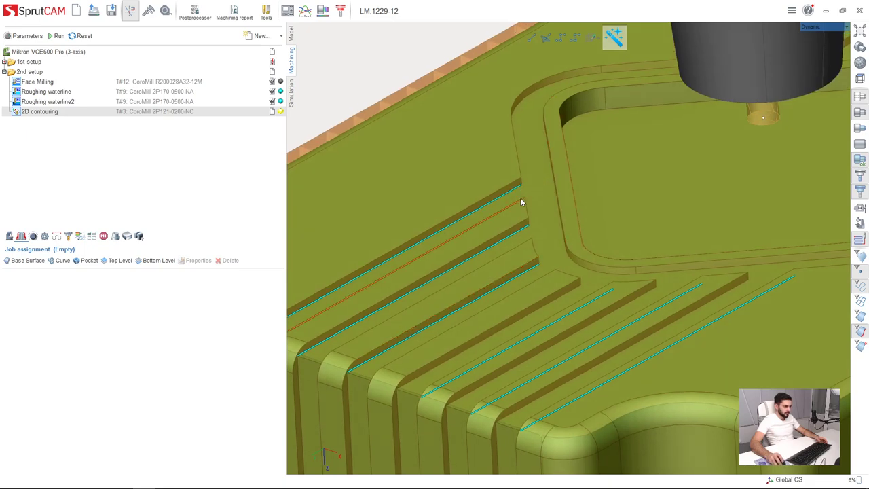
{"action": "middle_click_drag", "start_coordinate": [520, 189], "coordinate": [533, 185]}
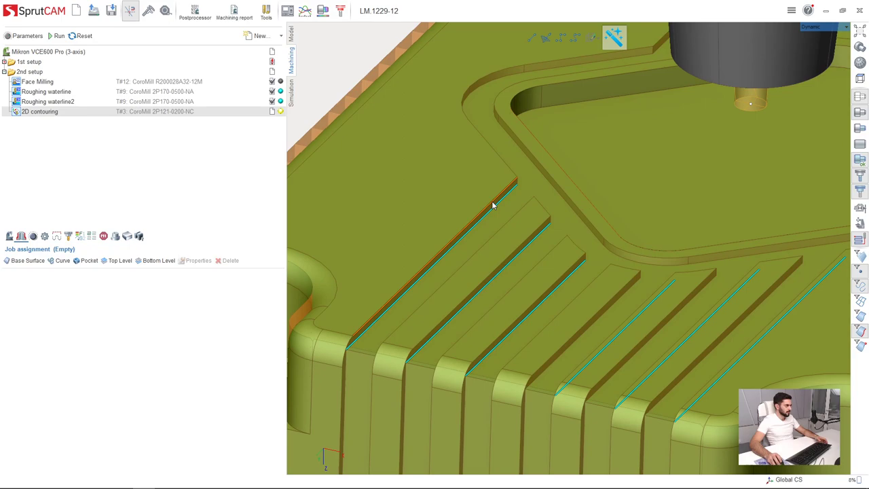
{"action": "middle_click_drag", "start_coordinate": [396, 265], "coordinate": [319, 289]}
{"action": "middle_click_drag", "start_coordinate": [489, 265], "coordinate": [411, 287]}
{"action": "middle_click_drag", "start_coordinate": [303, 313], "coordinate": [396, 209]}
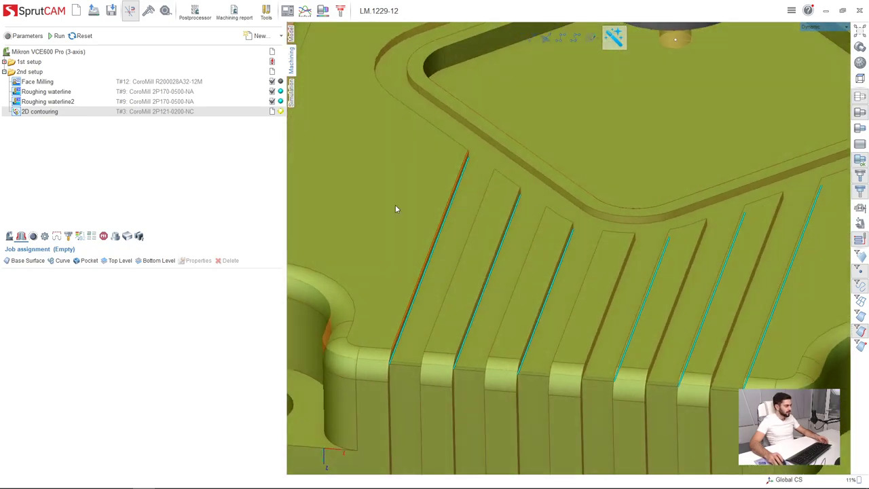
{"action": "left_click", "coordinate": [56, 264]}
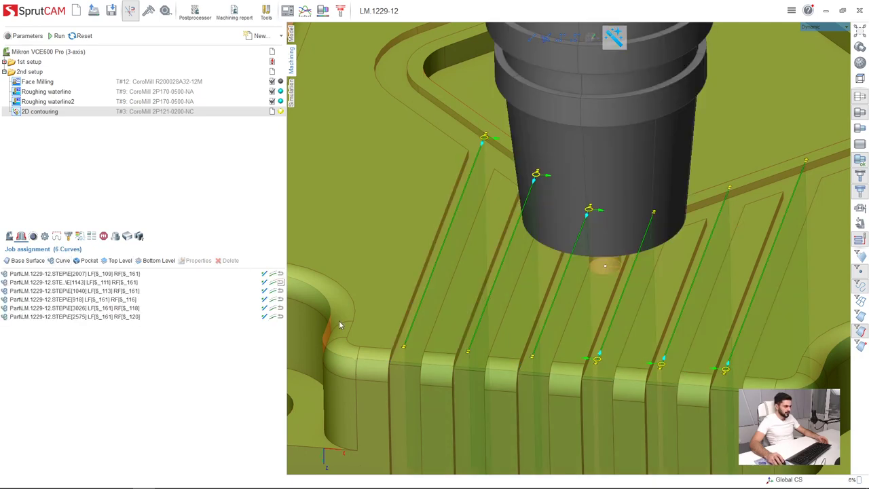
Step: Assign the part's upper flat face as the top level and the groove floor face as the bottom level
{"action": "middle_click_drag", "start_coordinate": [339, 324], "coordinate": [360, 311]}
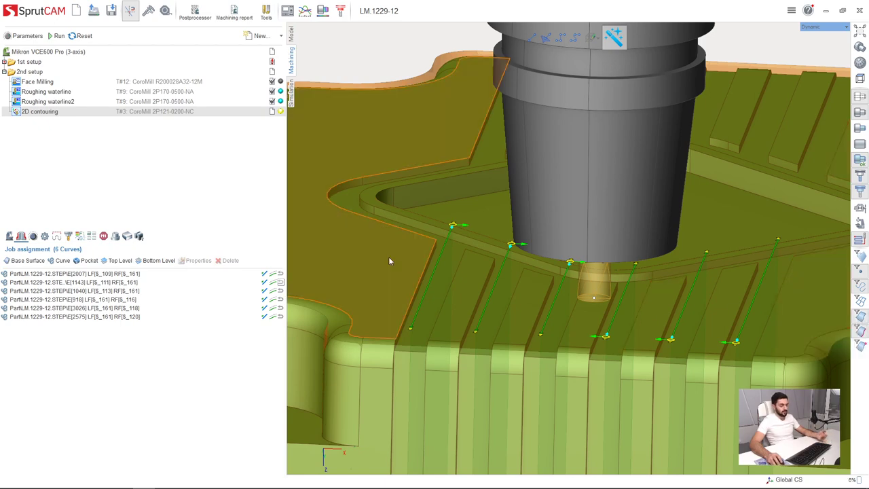
{"action": "left_click", "coordinate": [383, 278]}
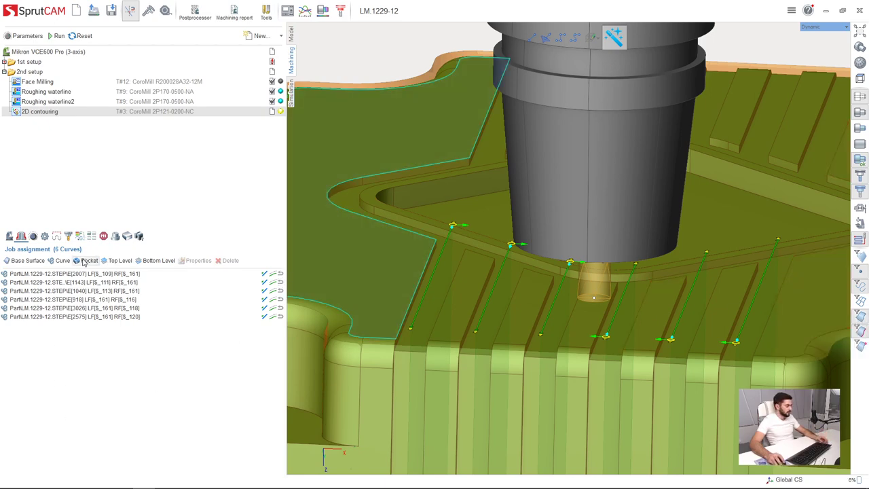
{"action": "left_click", "coordinate": [62, 260]}
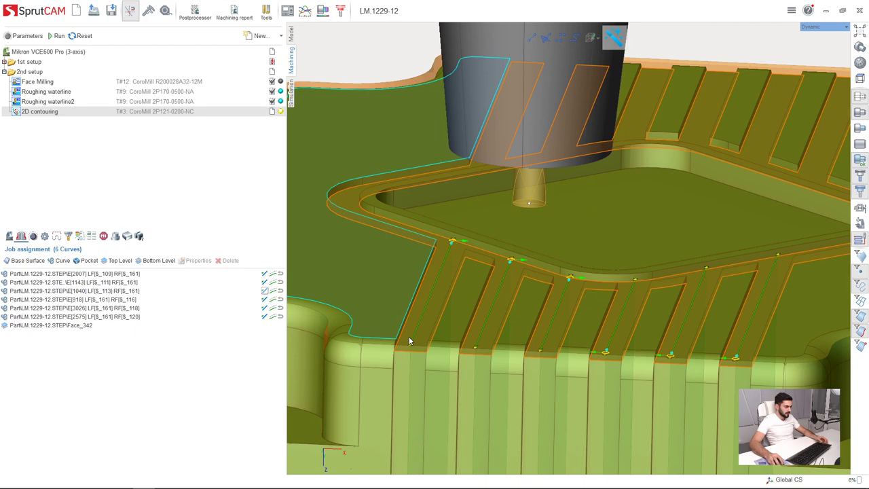
{"action": "left_click", "coordinate": [406, 343]}
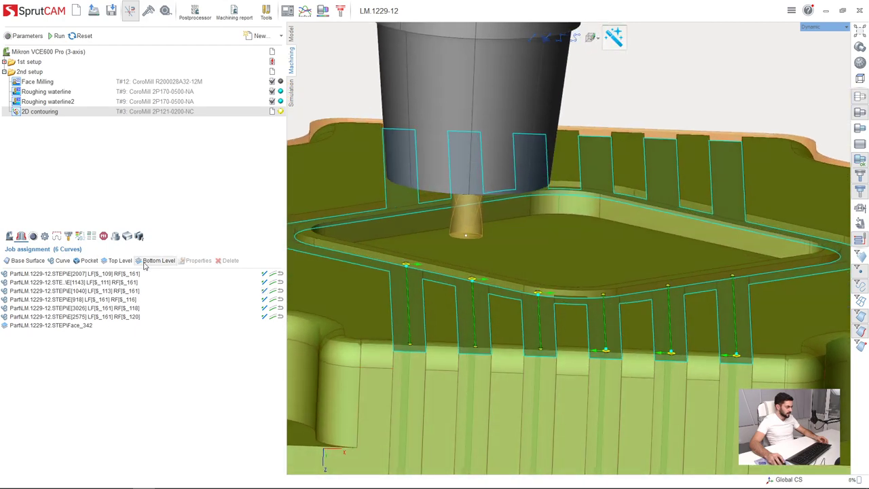
{"action": "middle_click_drag", "start_coordinate": [415, 220], "coordinate": [406, 267]}
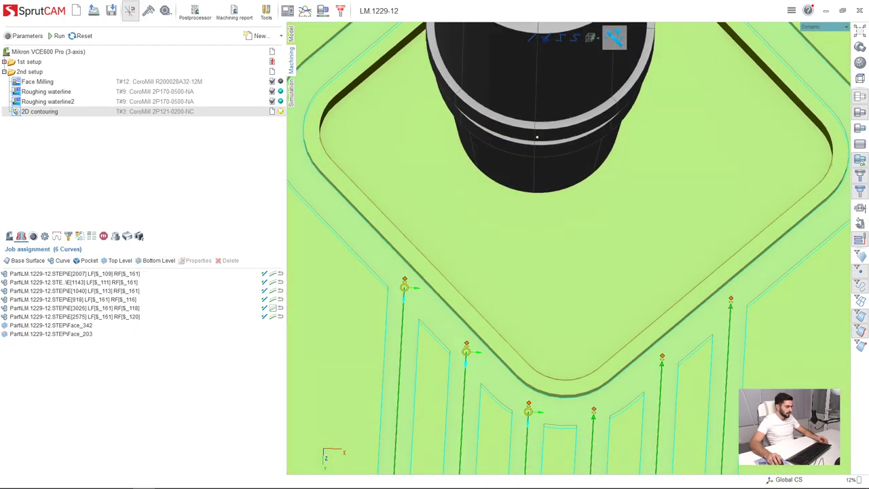
{"action": "scroll", "coordinate": [406, 267], "scroll_direction": "down", "scroll_amount": 5}
{"action": "scroll", "coordinate": [392, 385], "scroll_direction": "up", "scroll_amount": 4}
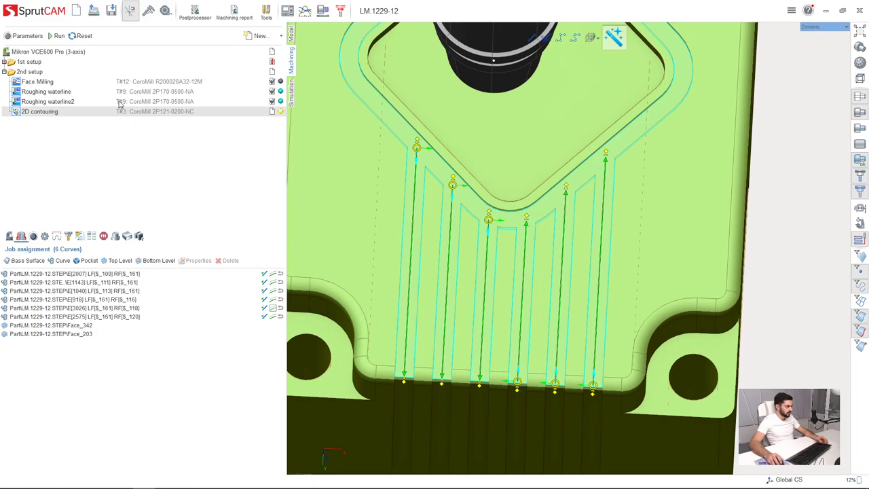
Step: Calculate the toolpath of the 2D contouring operation
{"action": "left_click", "coordinate": [57, 35]}
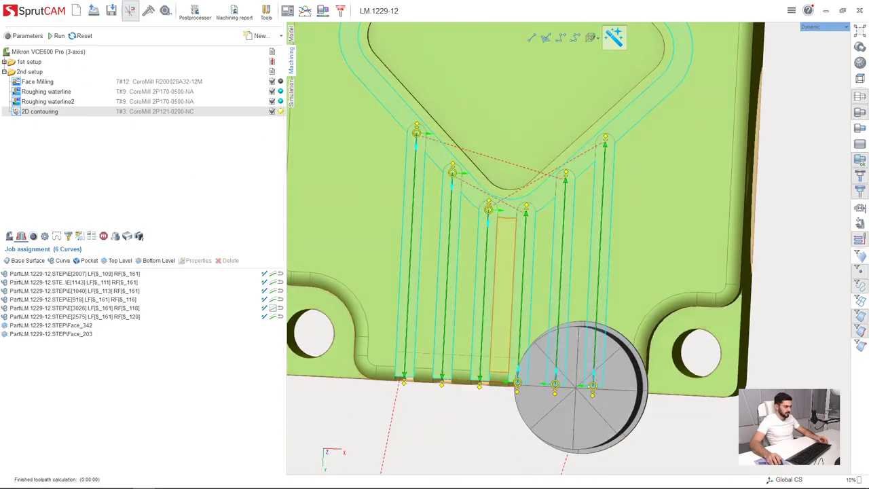
{"action": "middle_click_drag", "start_coordinate": [502, 340], "coordinate": [501, 292]}
{"action": "scroll", "coordinate": [481, 316], "scroll_direction": "down", "scroll_amount": 4}
{"action": "scroll", "coordinate": [448, 356], "scroll_direction": "up", "scroll_amount": 3}
{"action": "middle_click_drag", "start_coordinate": [441, 311], "coordinate": [443, 333]}
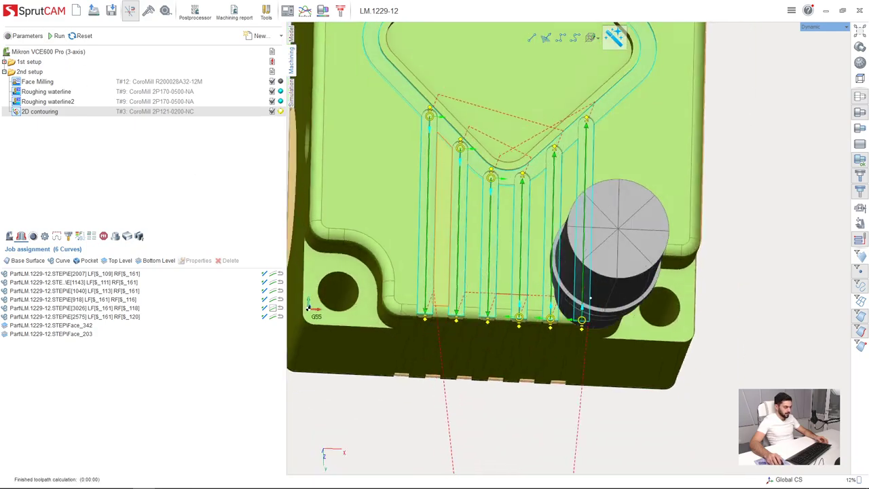
Step: Inspect the groove toolpaths, checking their ends at the part's front edge and the leftover material in the corners
{"action": "scroll", "coordinate": [511, 310], "scroll_direction": "up", "scroll_amount": 5}
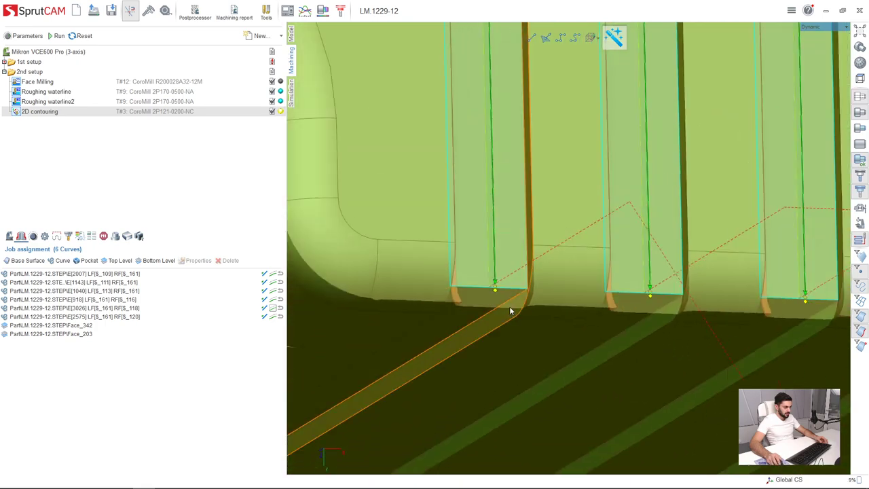
{"action": "scroll", "coordinate": [553, 273], "scroll_direction": "up", "scroll_amount": 3}
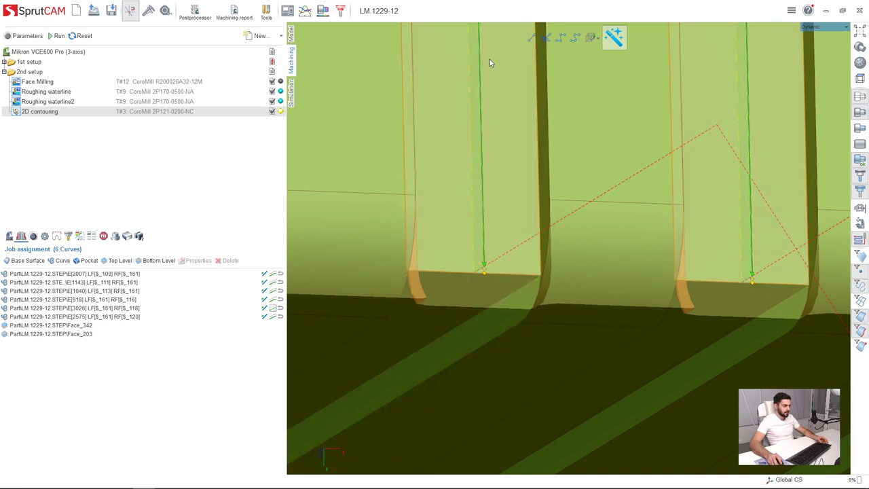
{"action": "middle_click_drag", "start_coordinate": [478, 123], "coordinate": [541, 113]}
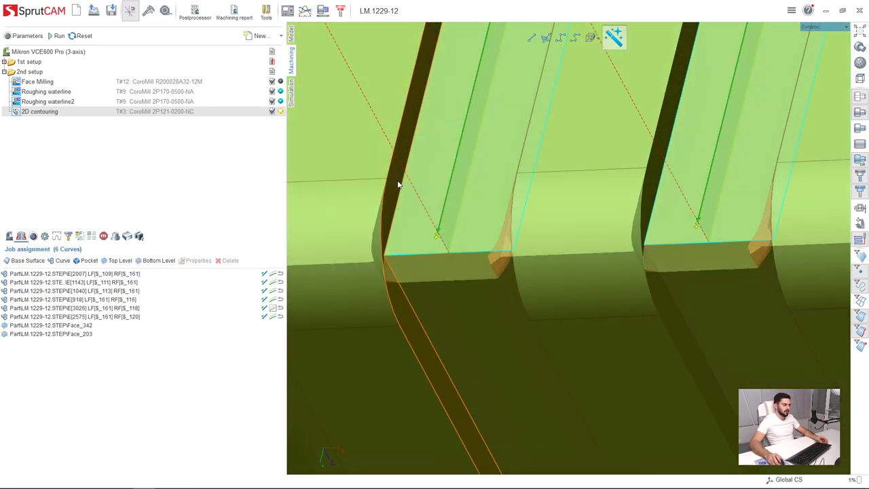
{"action": "scroll", "coordinate": [400, 185], "scroll_direction": "down", "scroll_amount": 5}
{"action": "middle_click_drag", "start_coordinate": [425, 254], "coordinate": [545, 185]}
{"action": "scroll", "coordinate": [449, 242], "scroll_direction": "down", "scroll_amount": 8}
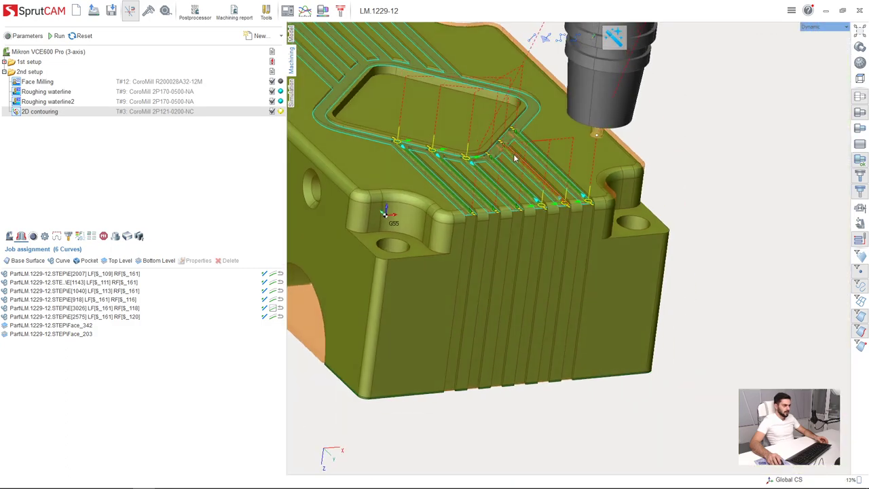
{"action": "scroll", "coordinate": [593, 294], "scroll_direction": "down", "scroll_amount": 2}
{"action": "middle_click_drag", "start_coordinate": [594, 295], "coordinate": [628, 218]}
{"action": "scroll", "coordinate": [630, 221], "scroll_direction": "up", "scroll_amount": 4}
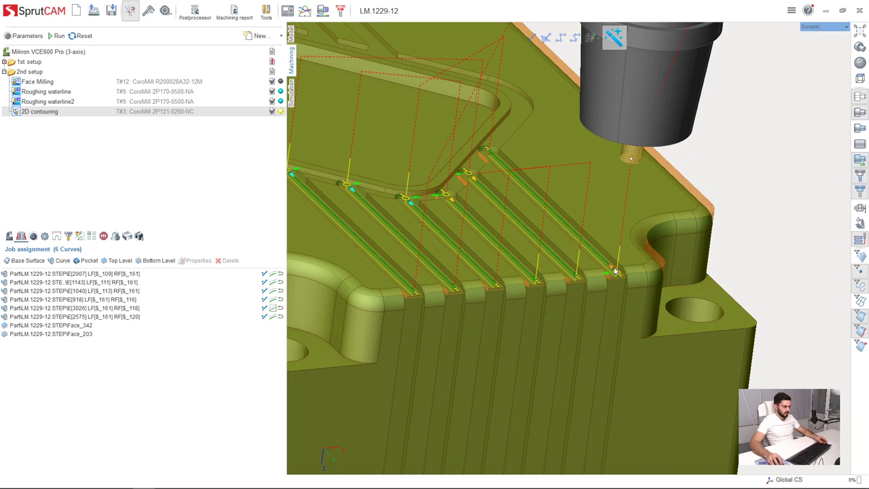
{"action": "scroll", "coordinate": [524, 276], "scroll_direction": "down", "scroll_amount": 5}
{"action": "scroll", "coordinate": [497, 269], "scroll_direction": "up", "scroll_amount": 3}
{"action": "middle_click_drag", "start_coordinate": [497, 269], "coordinate": [470, 298]}
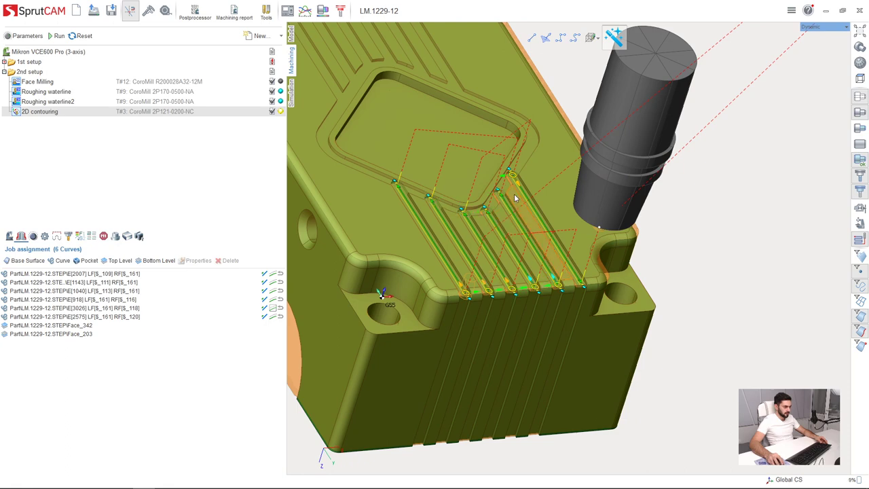
Step: Hide the tool holder so the groove toolpath ends at the part's front edge are unobstructed from above
{"action": "middle_click_drag", "start_coordinate": [646, 346], "coordinate": [593, 406]}
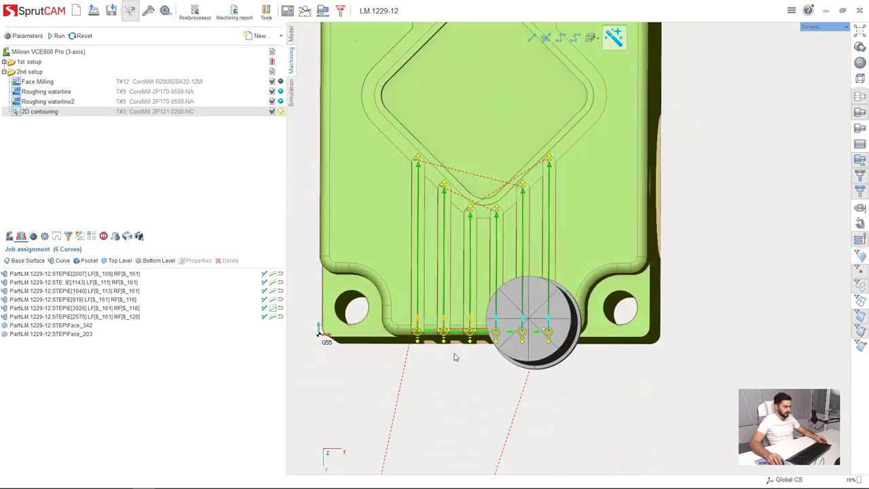
{"action": "scroll", "coordinate": [454, 356], "scroll_direction": "up", "scroll_amount": 6}
{"action": "middle_click_drag", "start_coordinate": [416, 309], "coordinate": [450, 262]}
{"action": "scroll", "coordinate": [565, 273], "scroll_direction": "down", "scroll_amount": 6}
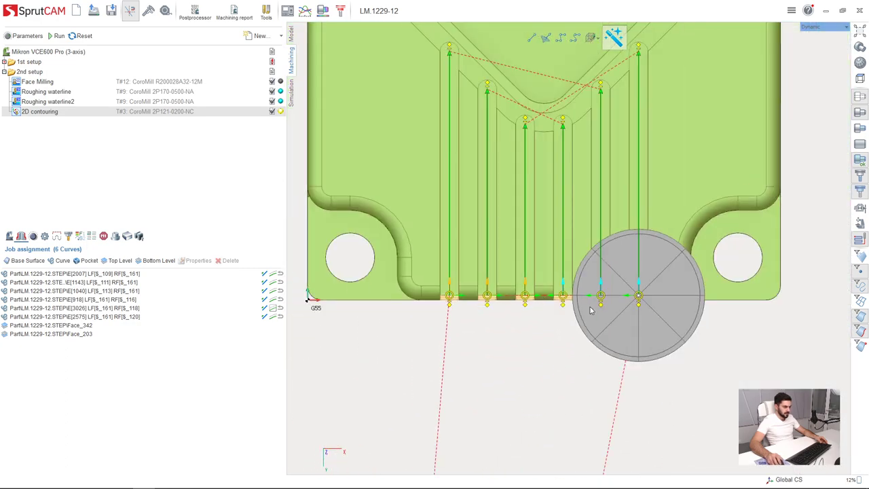
{"action": "left_click", "coordinate": [860, 192]}
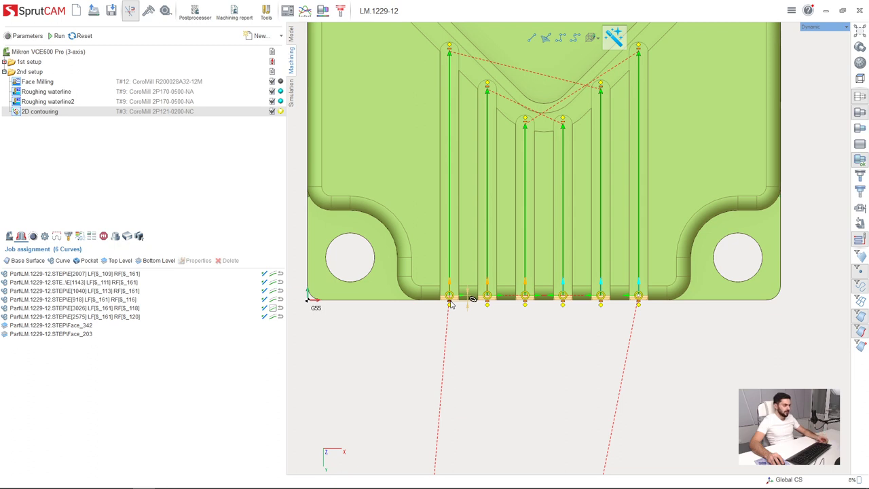
Step: Extend the open ends of all six groove contours beyond the part's front edge and recalculate the toolpath
{"action": "left_click_drag", "start_coordinate": [450, 302], "coordinate": [450, 310]}
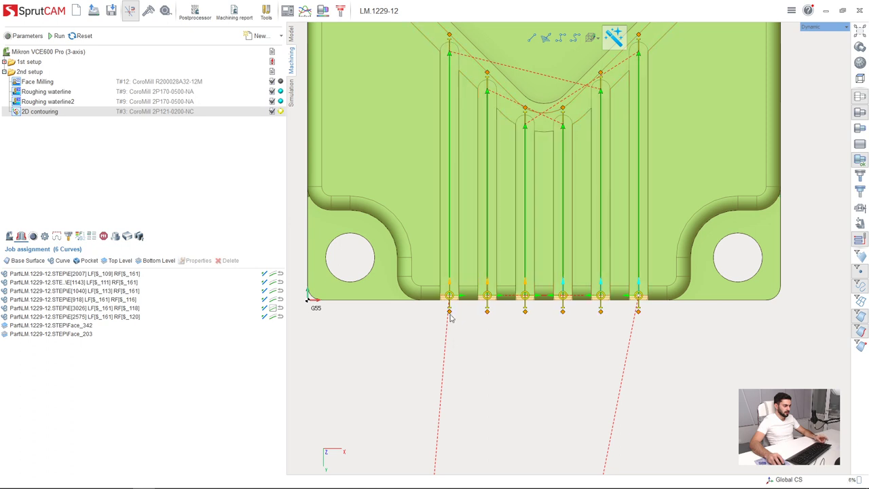
{"action": "left_click_drag", "start_coordinate": [450, 310], "coordinate": [450, 305]}
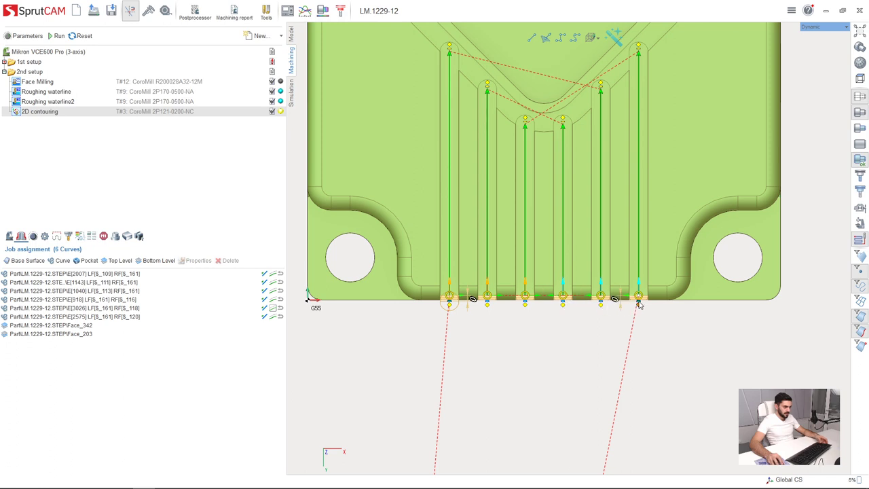
{"action": "scroll", "coordinate": [638, 304], "scroll_direction": "up", "scroll_amount": 3}
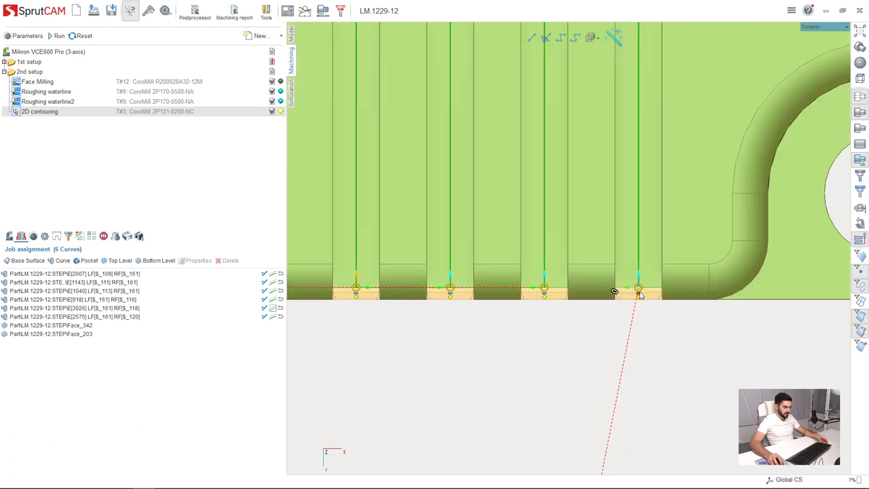
{"action": "left_click_drag", "start_coordinate": [639, 295], "coordinate": [640, 316]}
{"action": "left_click_drag", "start_coordinate": [638, 337], "coordinate": [639, 332]}
{"action": "scroll", "coordinate": [639, 332], "scroll_direction": "down", "scroll_amount": 5}
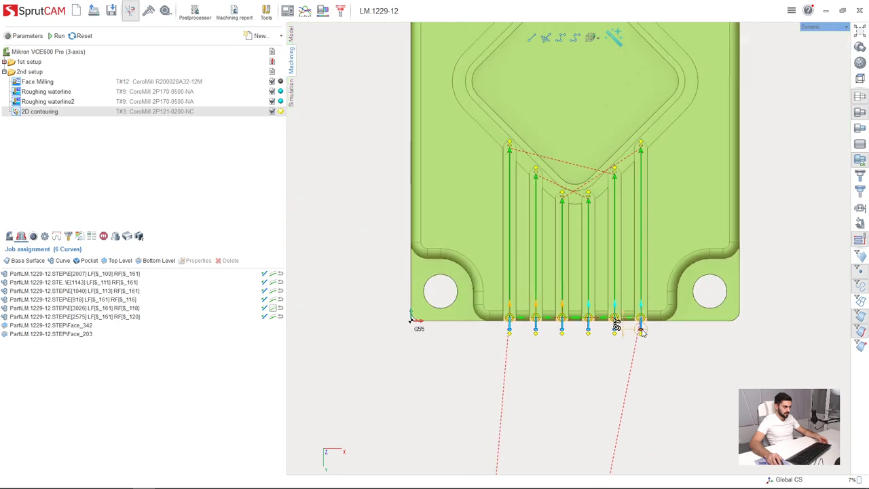
{"action": "middle_click_drag", "start_coordinate": [550, 370], "coordinate": [582, 342]}
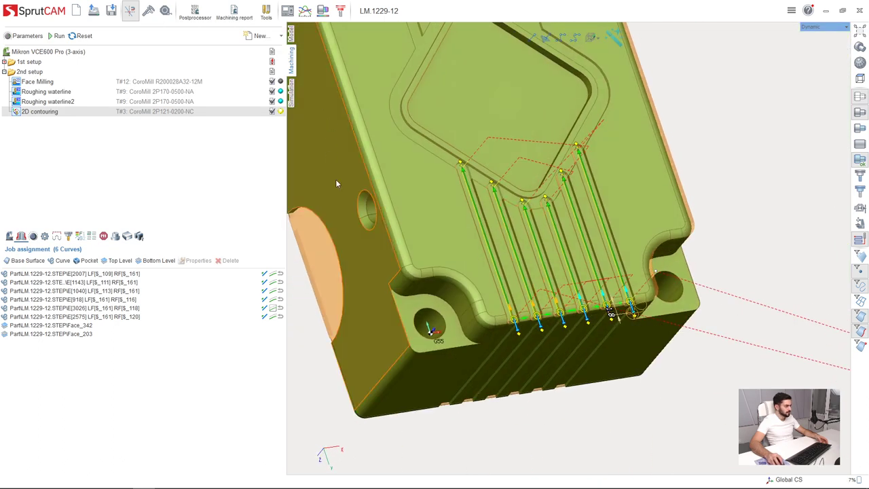
{"action": "left_click", "coordinate": [58, 35]}
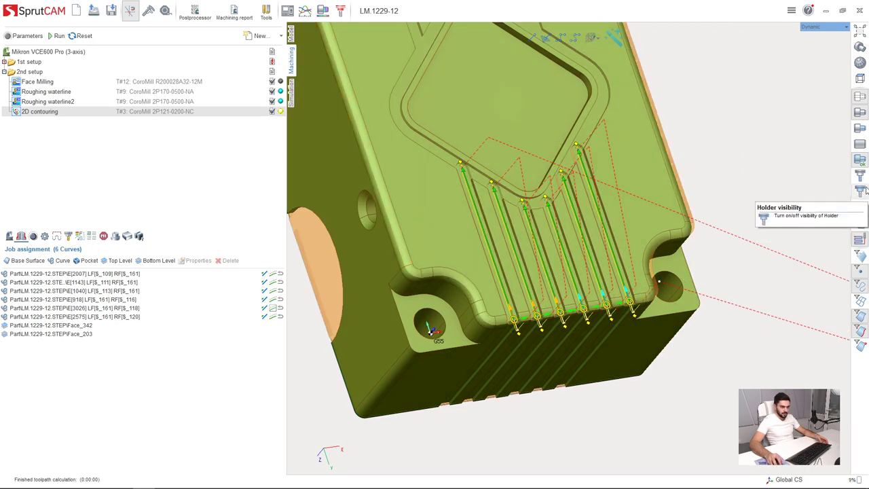
Step: Inspect the extended groove toolpaths, checking the approach moves and tool exit at the part's front edge
{"action": "middle_click_drag", "start_coordinate": [617, 303], "coordinate": [677, 241]}
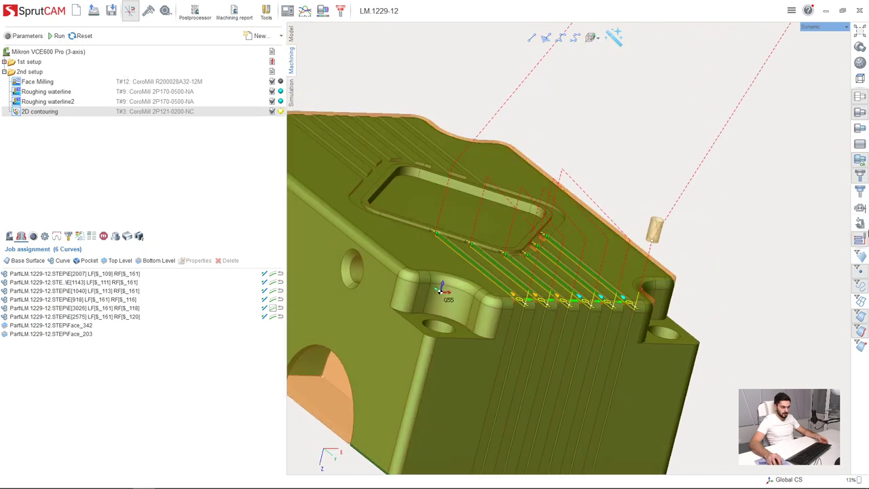
{"action": "middle_click_drag", "start_coordinate": [611, 234], "coordinate": [577, 299]}
{"action": "scroll", "coordinate": [448, 424], "scroll_direction": "up", "scroll_amount": 10}
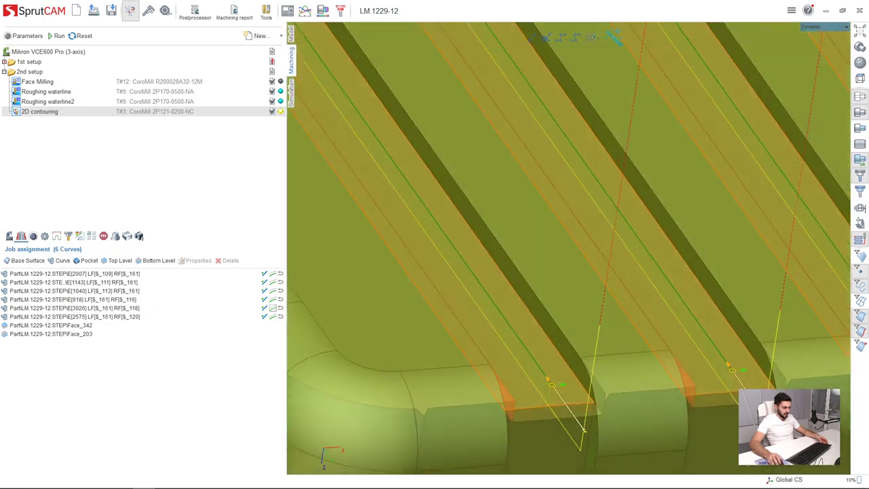
{"action": "mouse_move", "coordinate": [554, 402]}
{"action": "middle_mouse_down"}
{"action": "mouse_move", "coordinate": [479, 397]}
{"action": "mouse_move", "coordinate": [473, 409]}
{"action": "mouse_move", "coordinate": [553, 399]}
{"action": "middle_mouse_up"}
{"action": "scroll", "coordinate": [553, 400], "scroll_direction": "down", "scroll_amount": 8}
{"action": "scroll", "coordinate": [419, 217], "scroll_direction": "up", "scroll_amount": 8}
{"action": "middle_click_drag", "start_coordinate": [419, 217], "coordinate": [416, 289]}
{"action": "scroll", "coordinate": [611, 382], "scroll_direction": "down", "scroll_amount": 10}
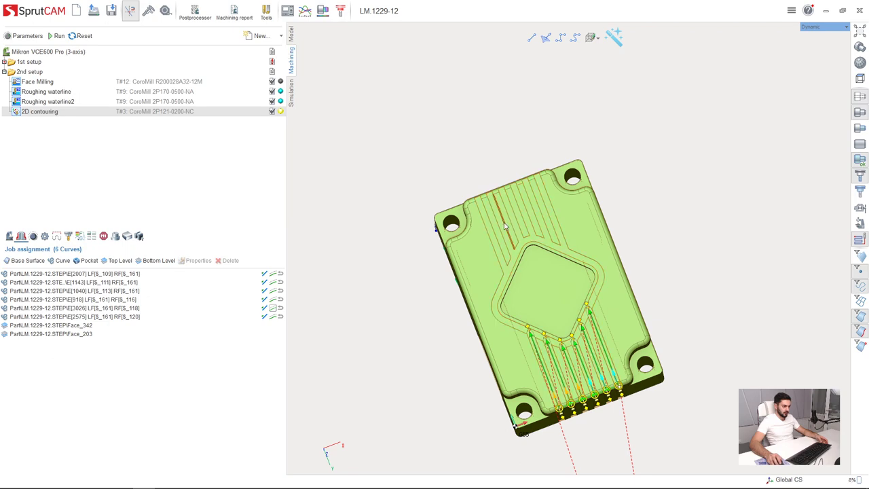
Step: Set the multiply scheme of the 2D contouring operation to Axis symmetry to cover the opposite grooves
{"action": "middle_click_drag", "start_coordinate": [491, 237], "coordinate": [509, 290]}
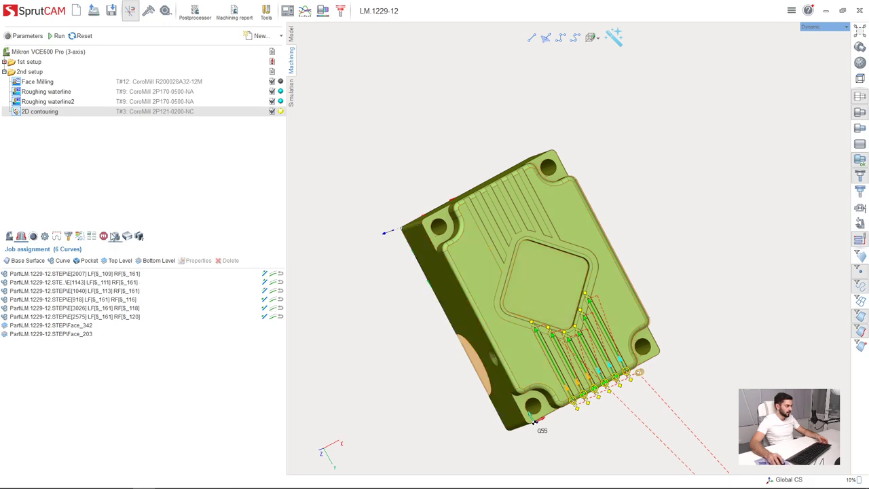
{"action": "left_click", "coordinate": [91, 237]}
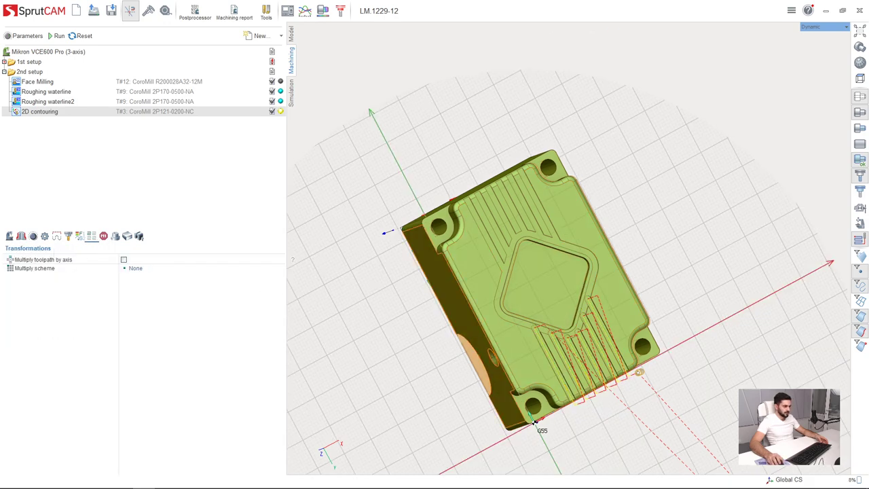
{"action": "middle_click_drag", "start_coordinate": [372, 314], "coordinate": [307, 324]}
{"action": "left_click", "coordinate": [70, 268]}
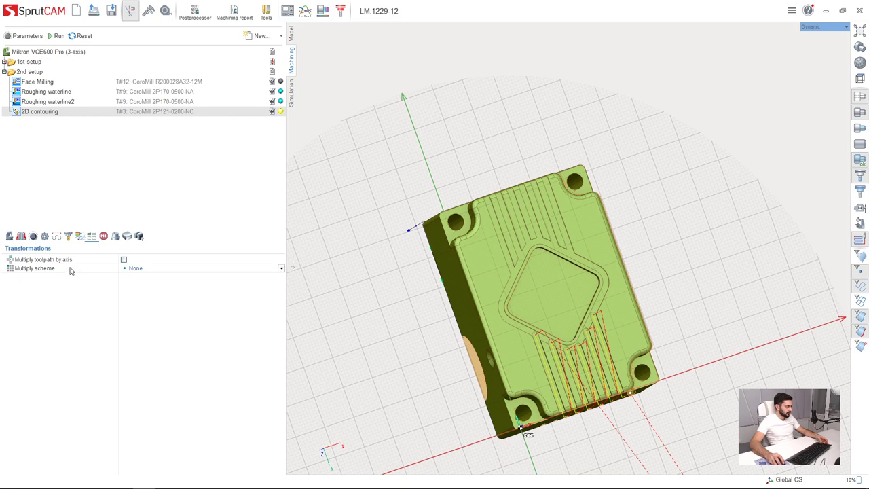
{"action": "left_click", "coordinate": [130, 270]}
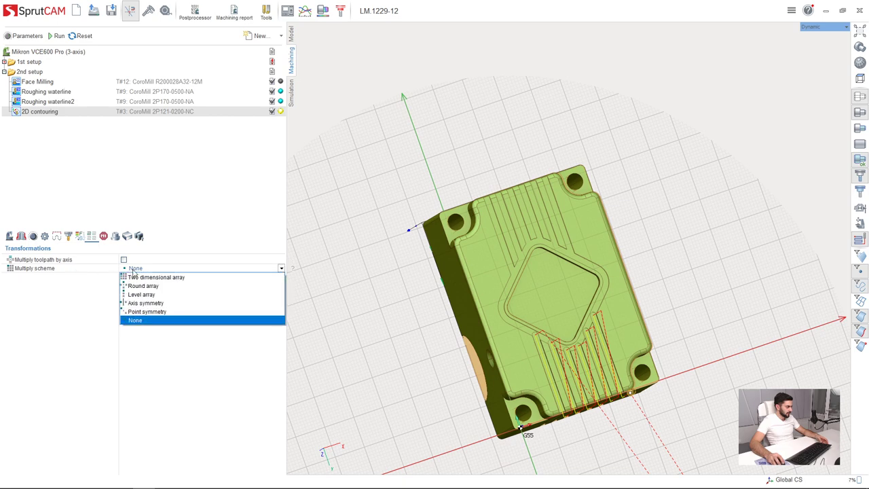
{"action": "left_click", "coordinate": [181, 304]}
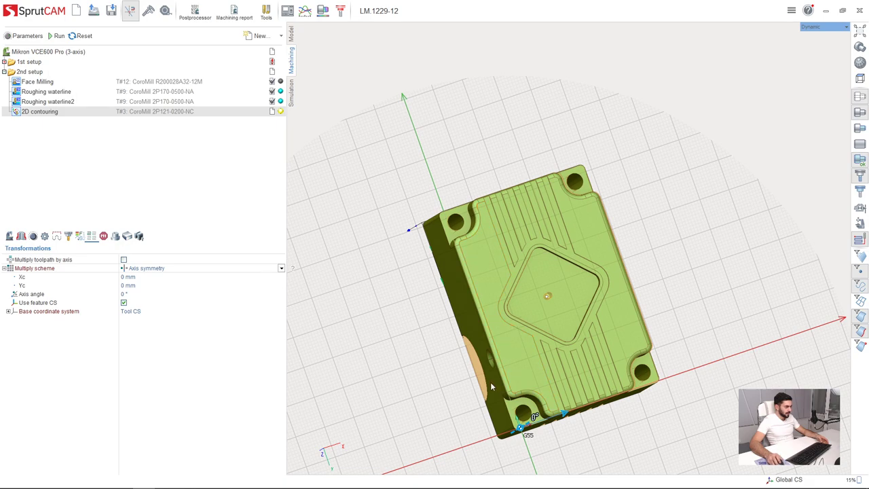
Step: Shift the symmetry axis along Y towards the part's middle, to a Yc of 36 mm
{"action": "scroll", "coordinate": [492, 386], "scroll_direction": "down", "scroll_amount": 2}
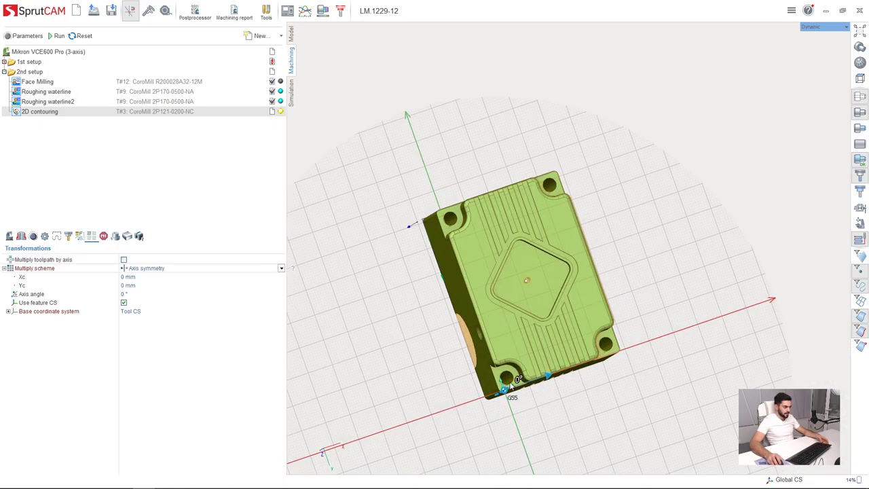
{"action": "mouse_move", "coordinate": [547, 349]}
{"action": "middle_mouse_down"}
{"action": "mouse_move", "coordinate": [448, 351]}
{"action": "mouse_move", "coordinate": [559, 351]}
{"action": "middle_mouse_up"}
{"action": "right_click_drag", "start_coordinate": [513, 388], "coordinate": [551, 353]}
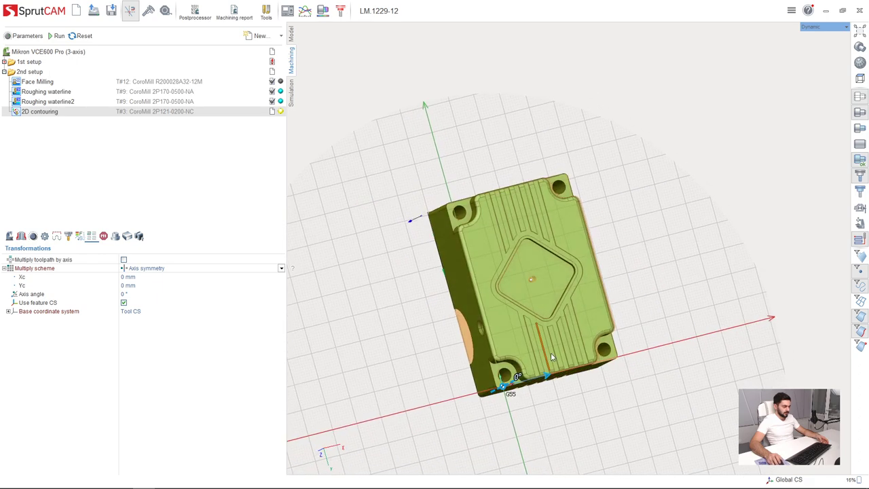
{"action": "left_click", "coordinate": [133, 277]}
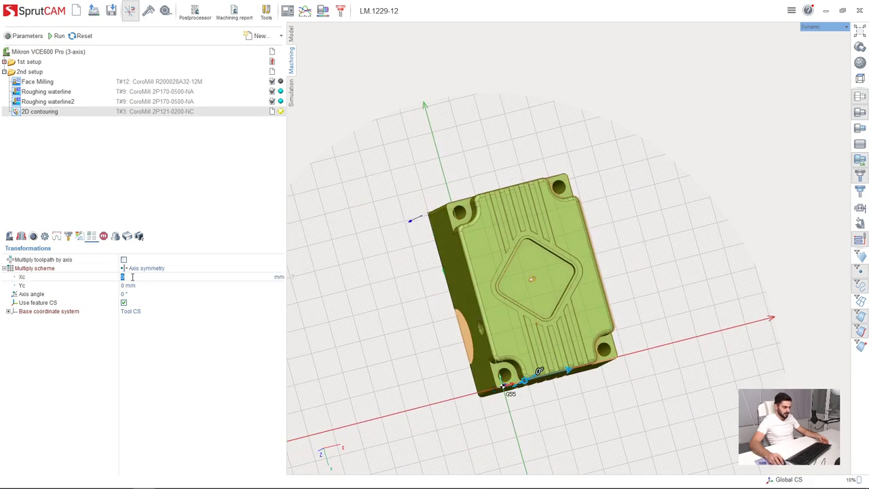
{"action": "left_click", "coordinate": [131, 286]}
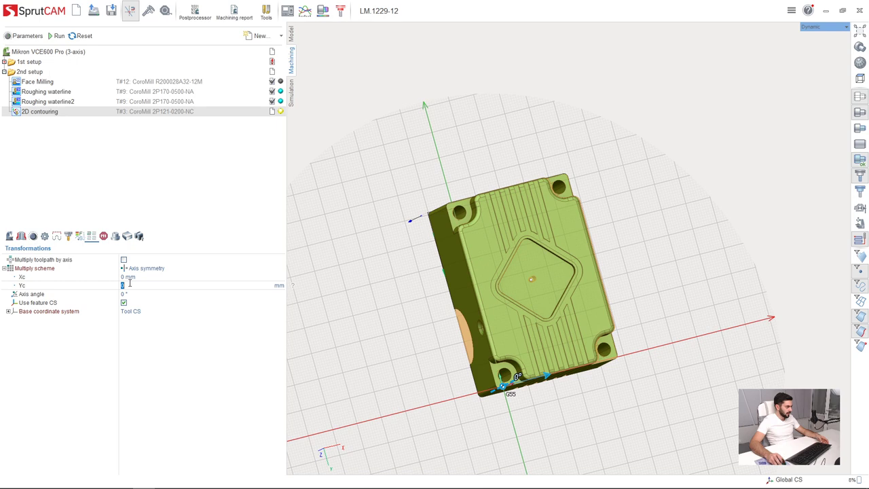
{"action": "scroll", "coordinate": [130, 285], "scroll_direction": "up", "scroll_amount": 3}
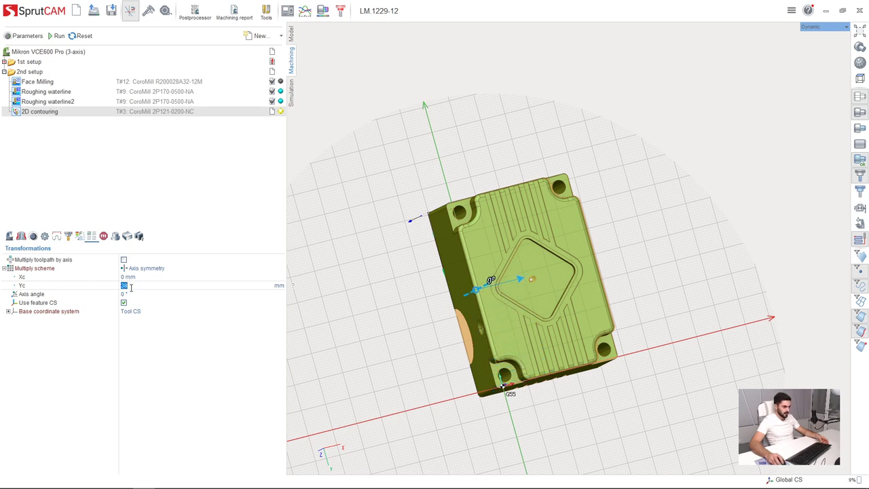
Step: Measure the part's length along Y between its front and back edges in the top view
{"action": "mouse_move", "coordinate": [313, 324]}
{"action": "middle_mouse_down"}
{"action": "mouse_move", "coordinate": [324, 317]}
{"action": "mouse_move", "coordinate": [313, 303]}
{"action": "mouse_move", "coordinate": [296, 326]}
{"action": "mouse_move", "coordinate": [306, 317]}
{"action": "middle_mouse_up"}
{"action": "middle_click_drag", "start_coordinate": [297, 114], "coordinate": [322, 108]}
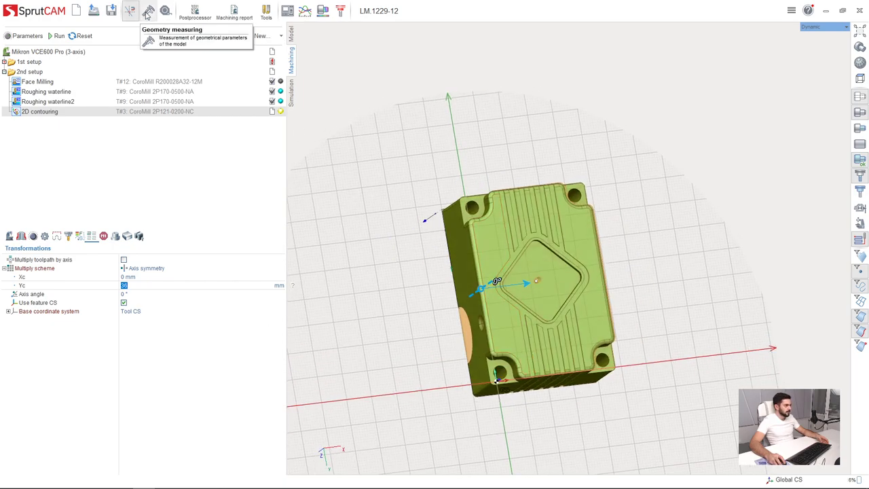
{"action": "middle_click_drag", "start_coordinate": [514, 262], "coordinate": [483, 184]}
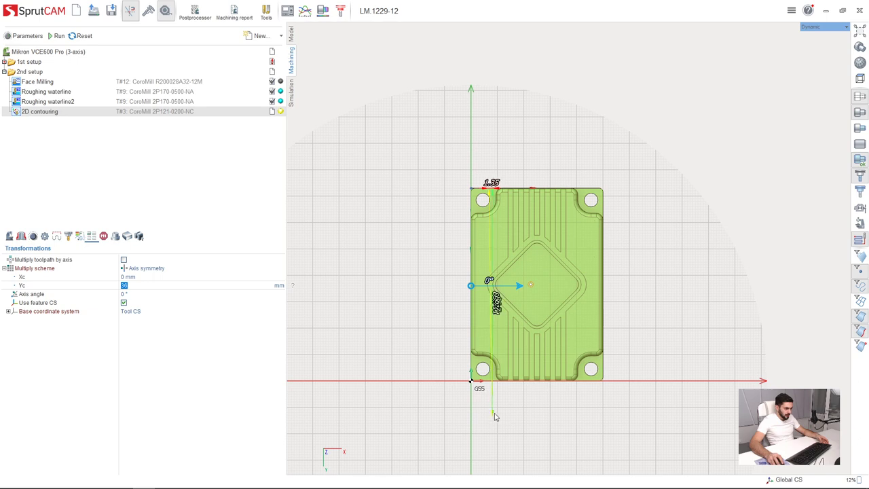
{"action": "scroll", "coordinate": [492, 285], "scroll_direction": "up", "scroll_amount": 5}
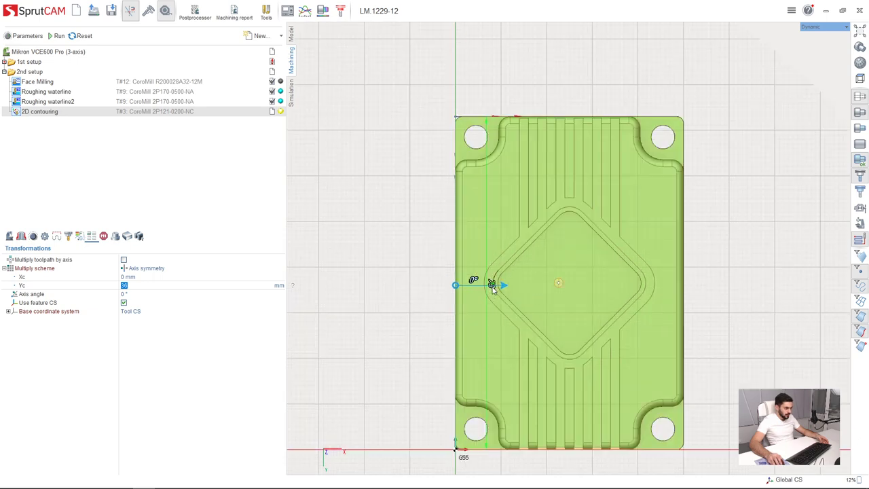
{"action": "scroll", "coordinate": [488, 286], "scroll_direction": "down", "scroll_amount": 5}
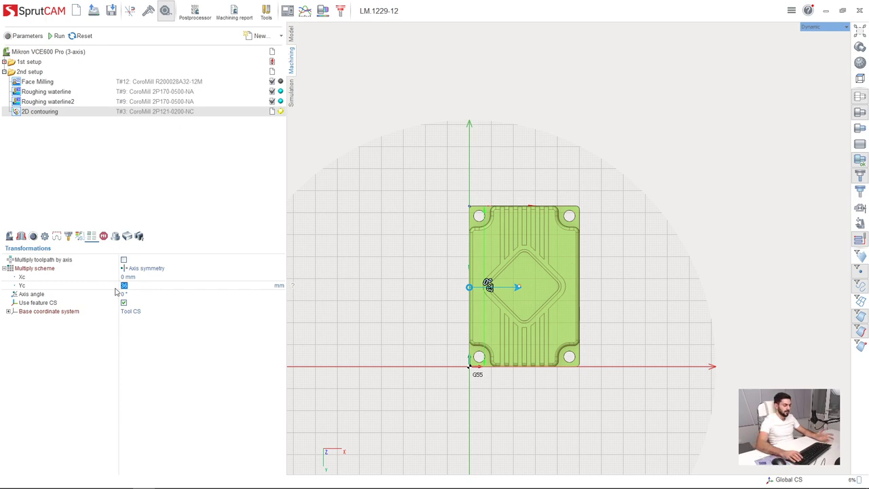
Step: Set the symmetry axis Yc to 73/2 mm and turn off the measuring tool
{"action": "type", "text": "/2"}
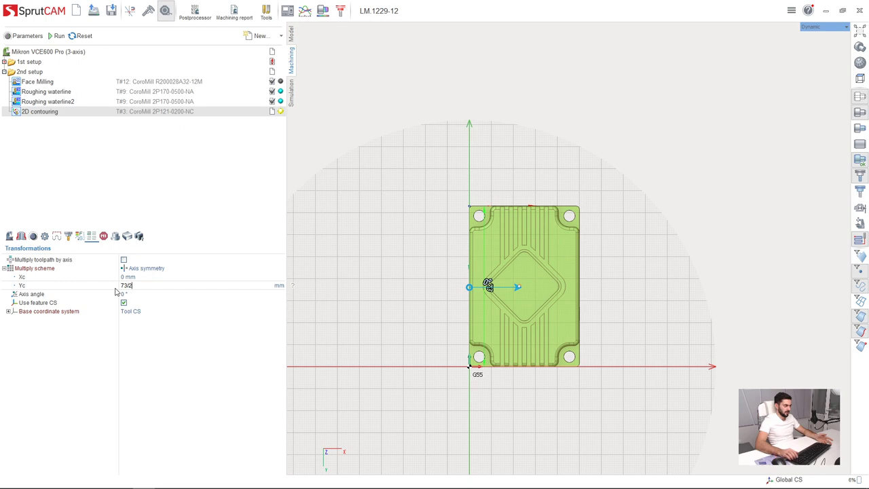
{"action": "key", "text": "Return"}
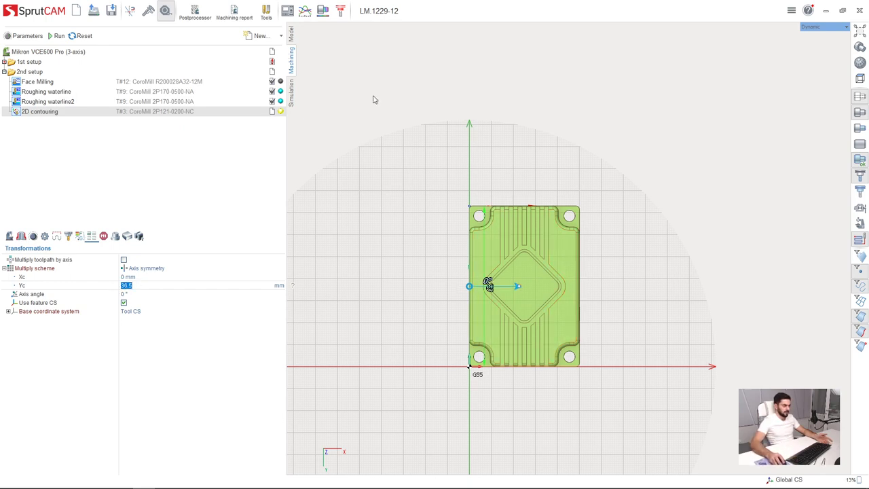
{"action": "left_click", "coordinate": [165, 12]}
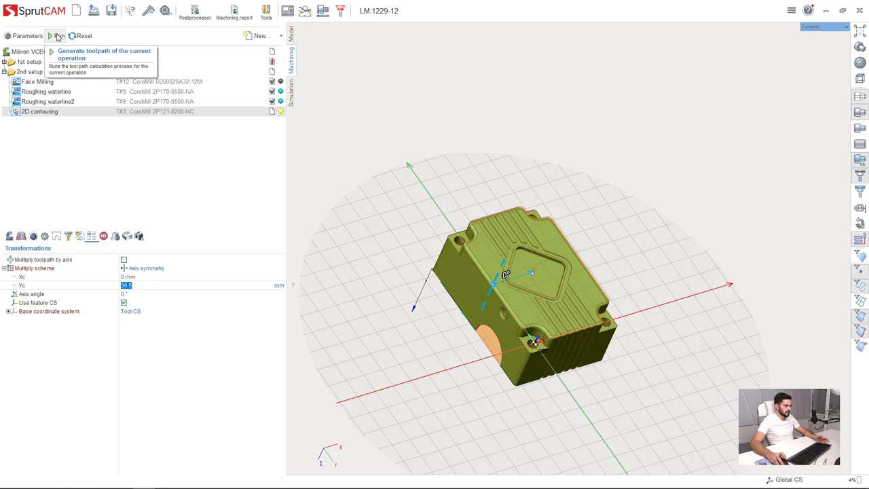
Step: Recalculate the 2D contouring toolpath with the axis symmetry and check the mirrored passes on the opposite grooves
{"action": "left_click", "coordinate": [59, 36]}
{"action": "scroll", "coordinate": [564, 313], "scroll_direction": "up", "scroll_amount": 5}
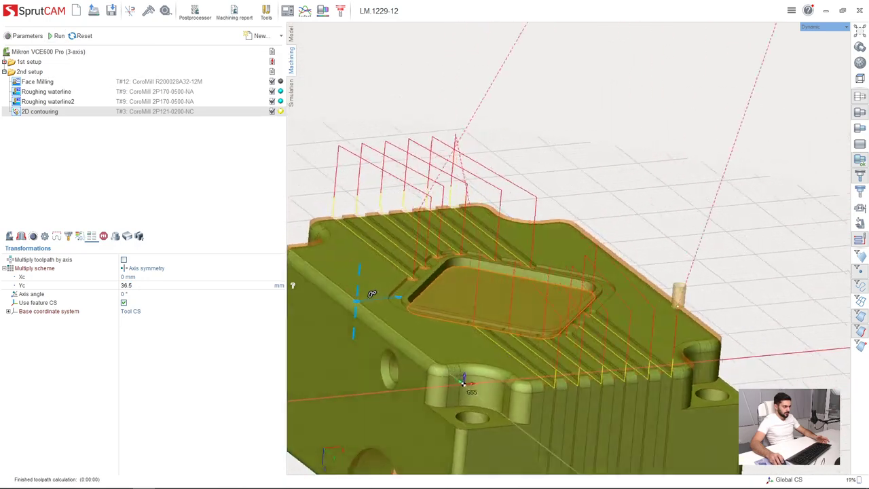
{"action": "middle_click_drag", "start_coordinate": [544, 305], "coordinate": [566, 319]}
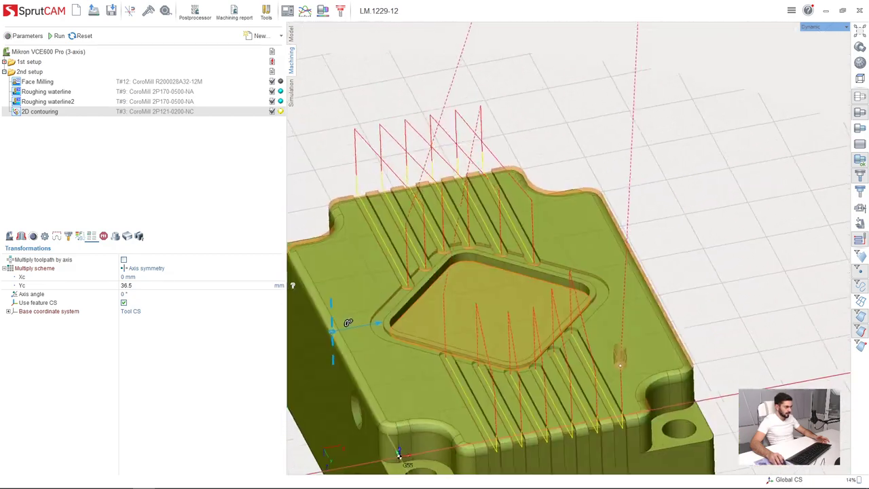